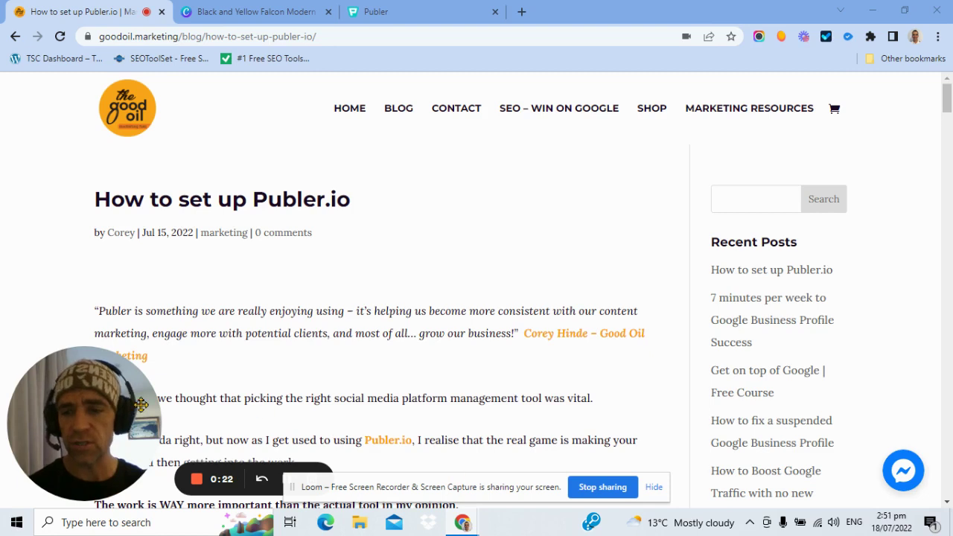
left_click_drag(398, 187, 443, 123)
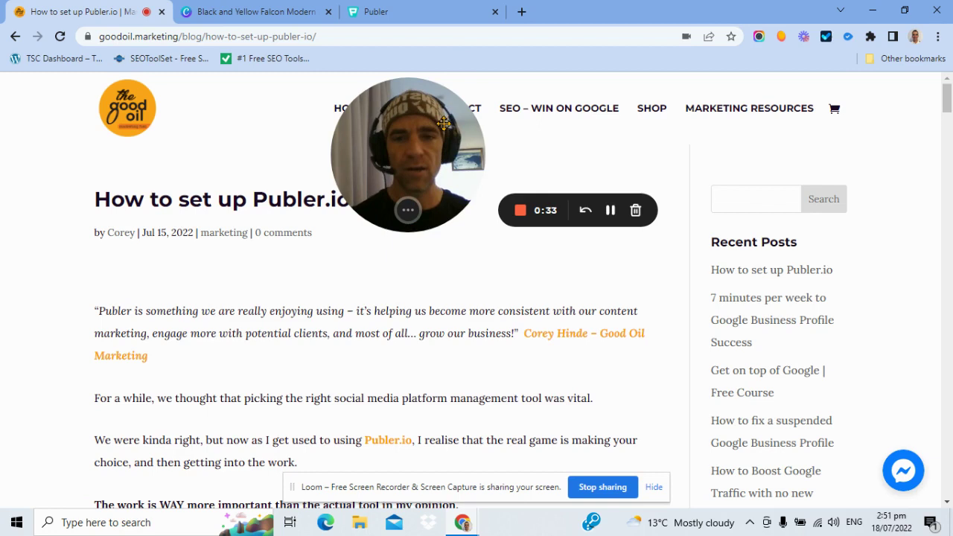
left_click_drag(415, 157, 445, 144)
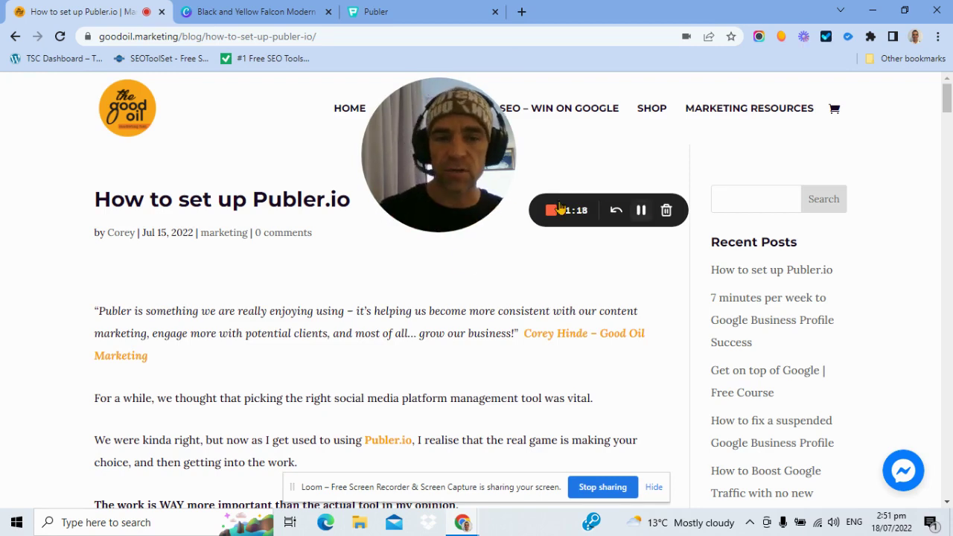
left_click(397, 213)
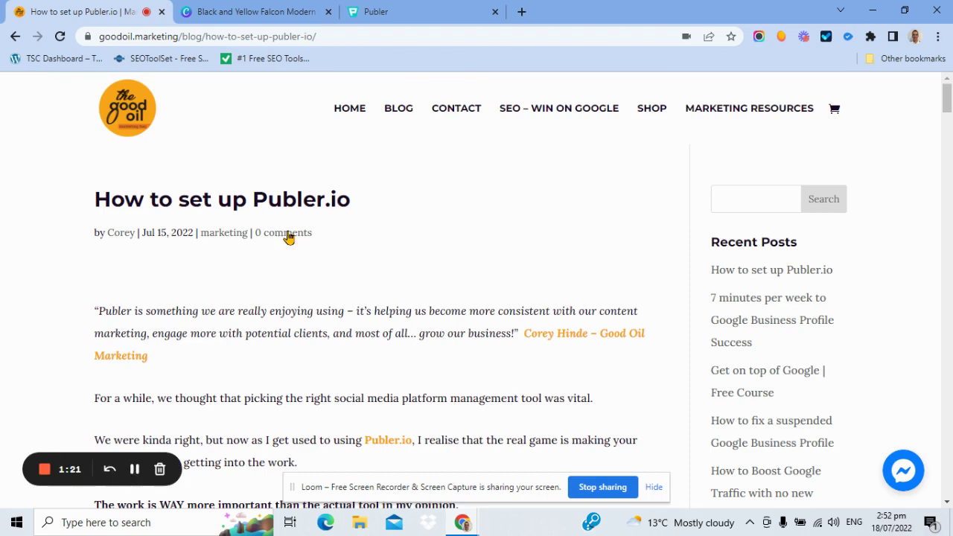
Step: Read the Publer setup article from its introduction through the sign-up and add-account sections to the dashboard overview
scroll(397, 209, "down", 1)
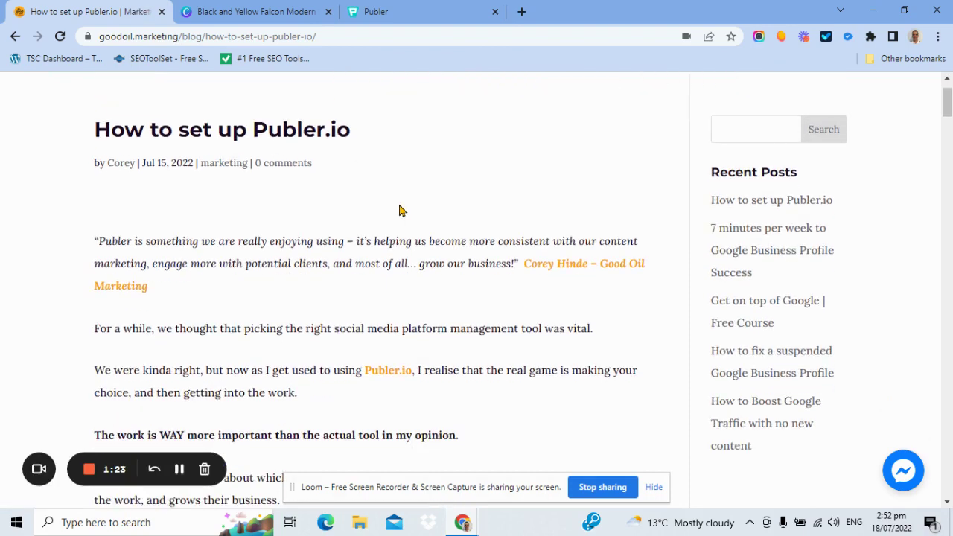
scroll(404, 205, "down", 5)
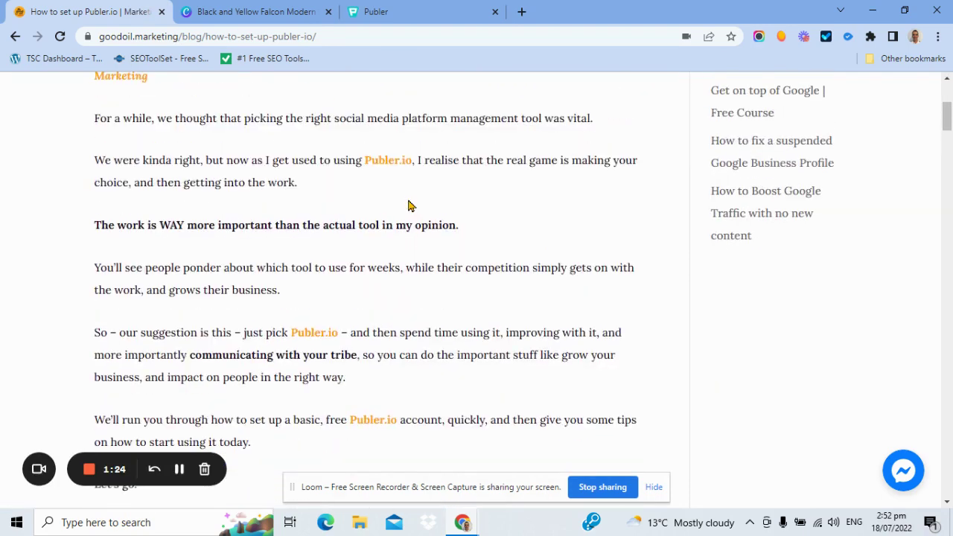
scroll(407, 209, "down", 5)
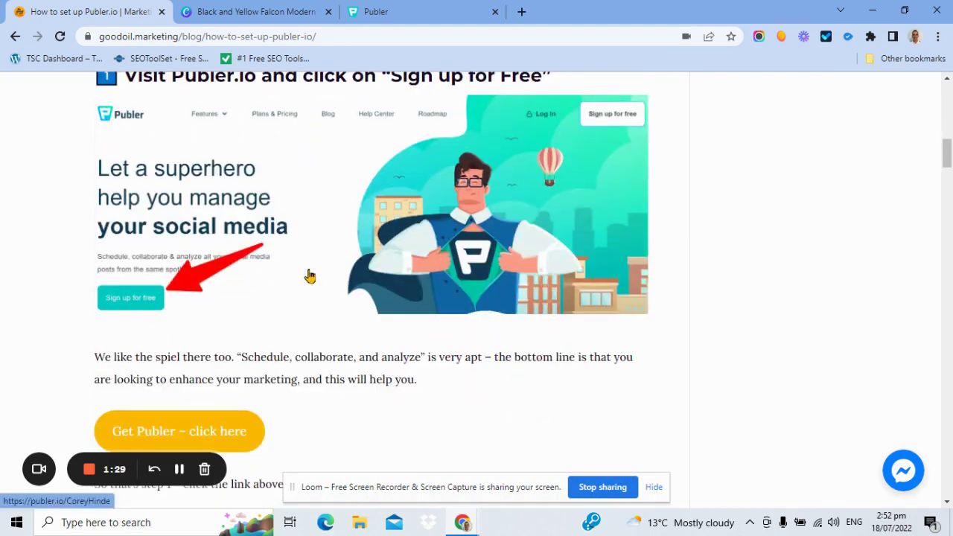
scroll(312, 279, "up", 1)
scroll(442, 297, "down", 3)
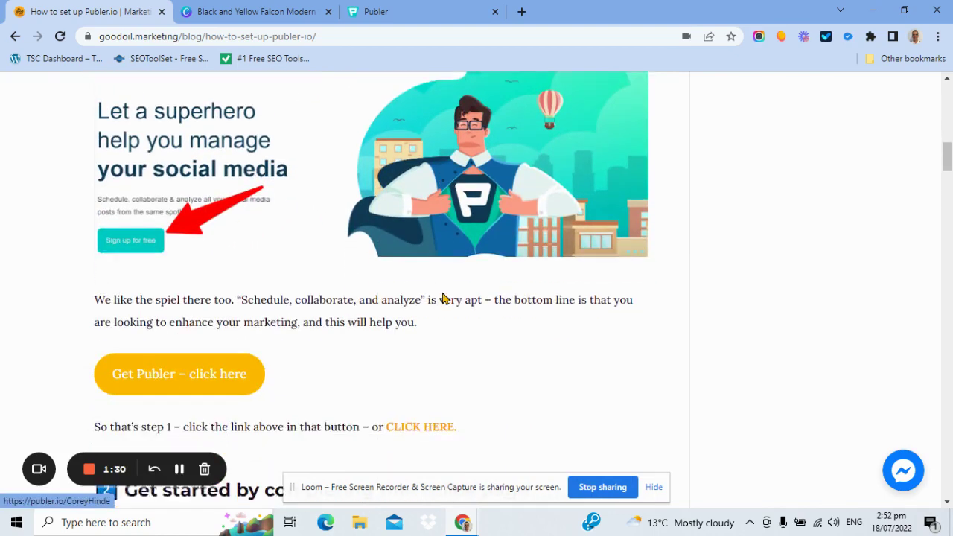
scroll(442, 298, "down", 3)
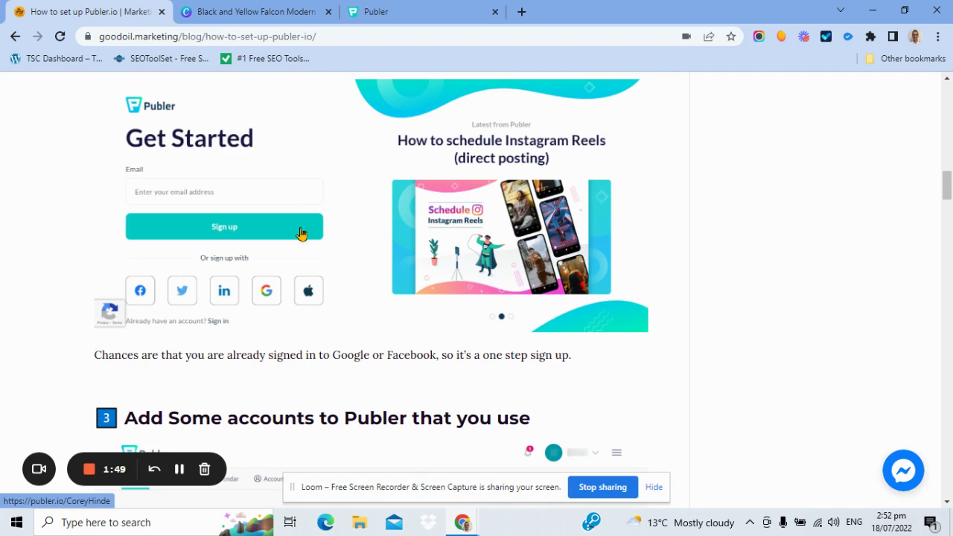
scroll(301, 234, "down", 3)
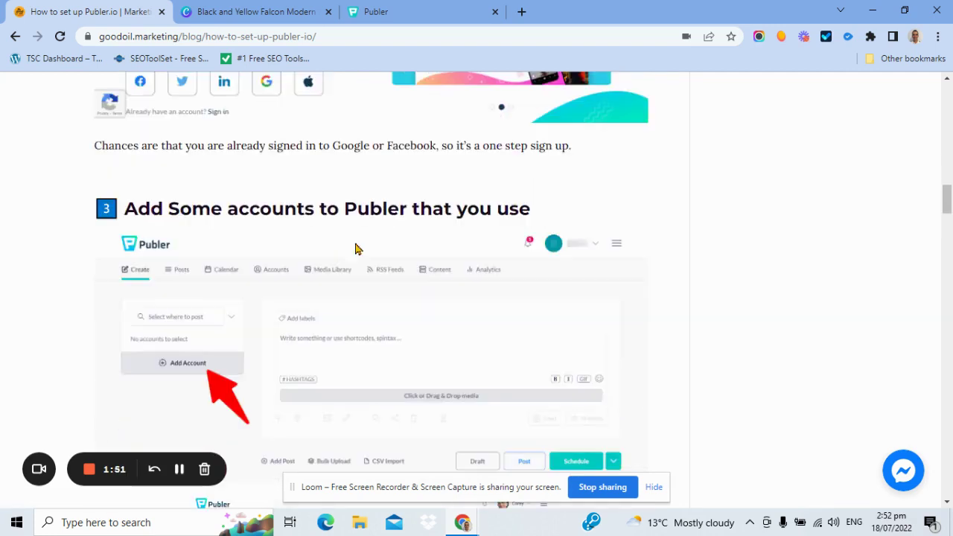
scroll(376, 235, "down", 1)
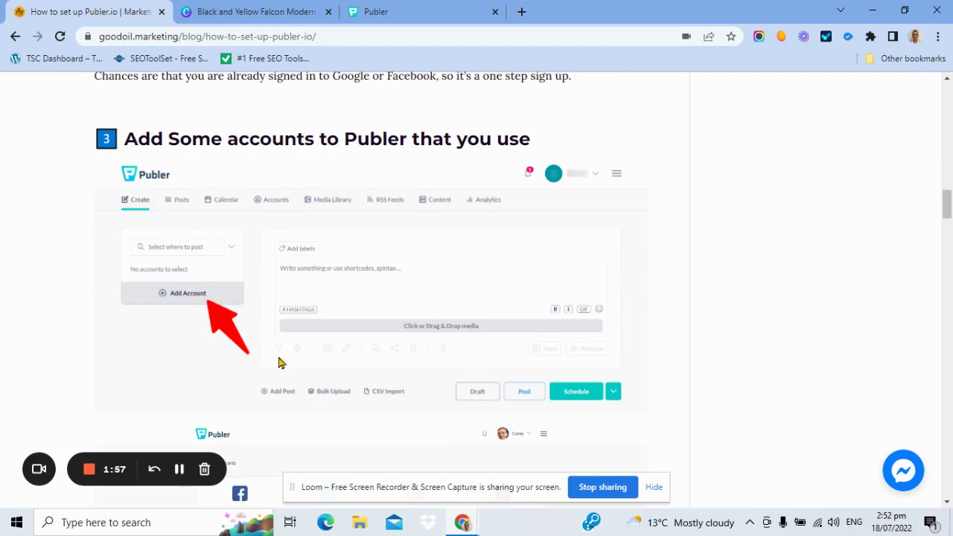
scroll(290, 355, "down", 3)
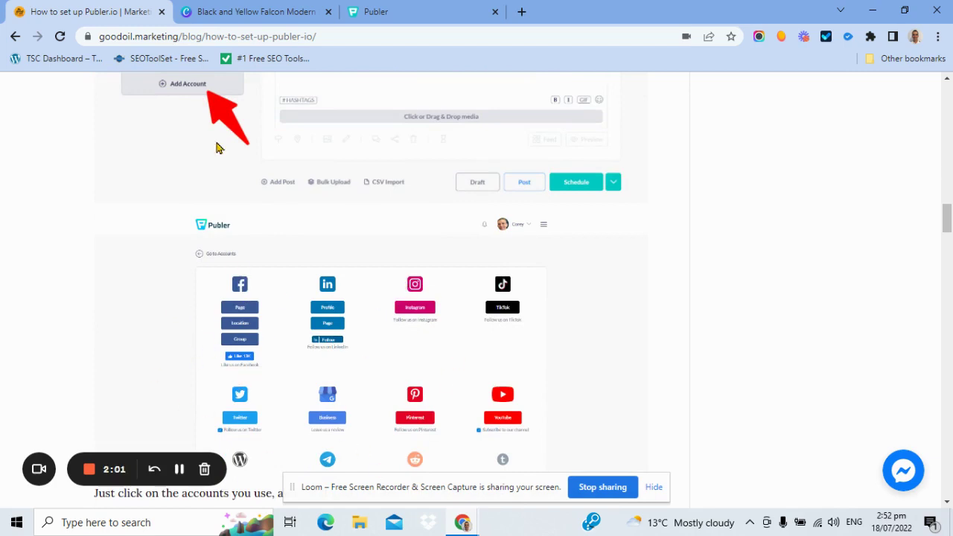
scroll(236, 312, "up", 1)
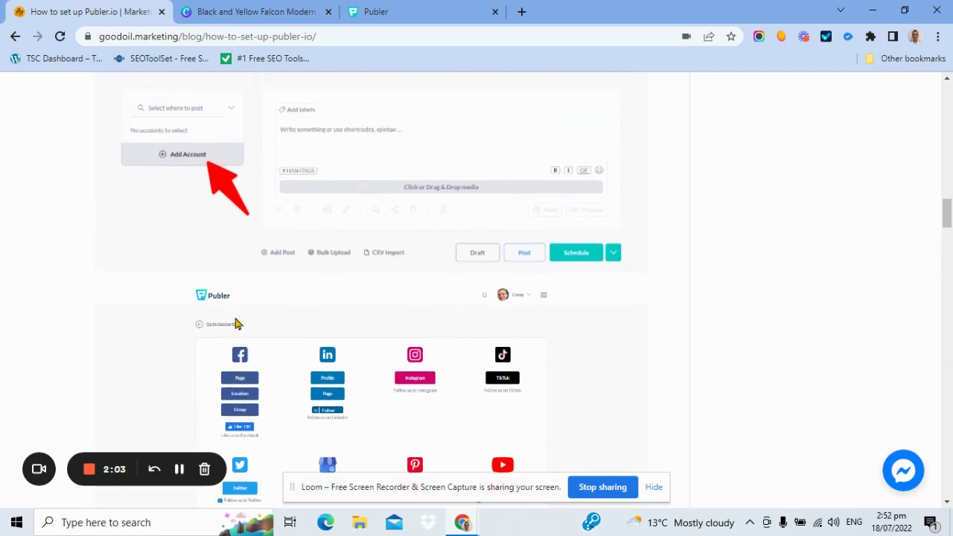
scroll(255, 323, "up", 1)
scroll(255, 325, "down", 1)
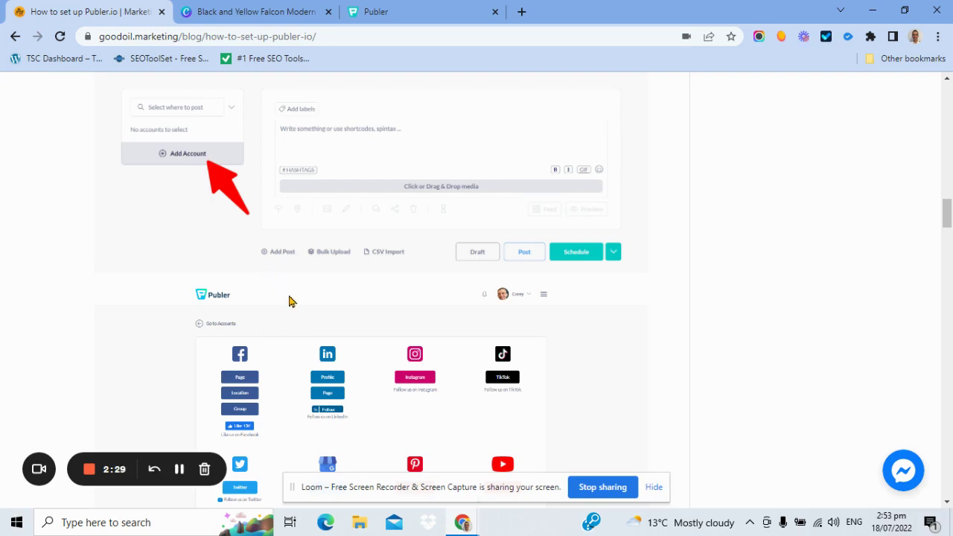
scroll(291, 301, "down", 1)
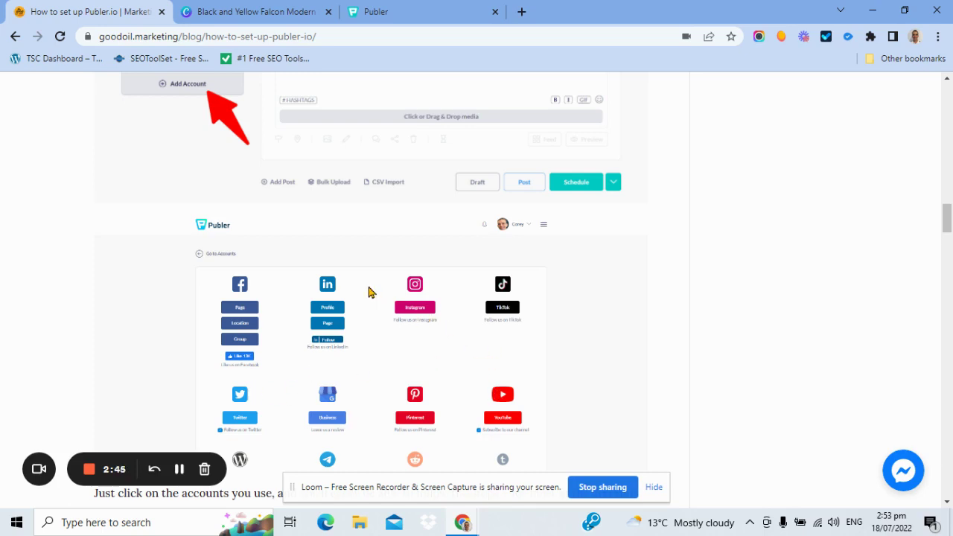
scroll(356, 298, "down", 2)
scroll(355, 298, "down", 6)
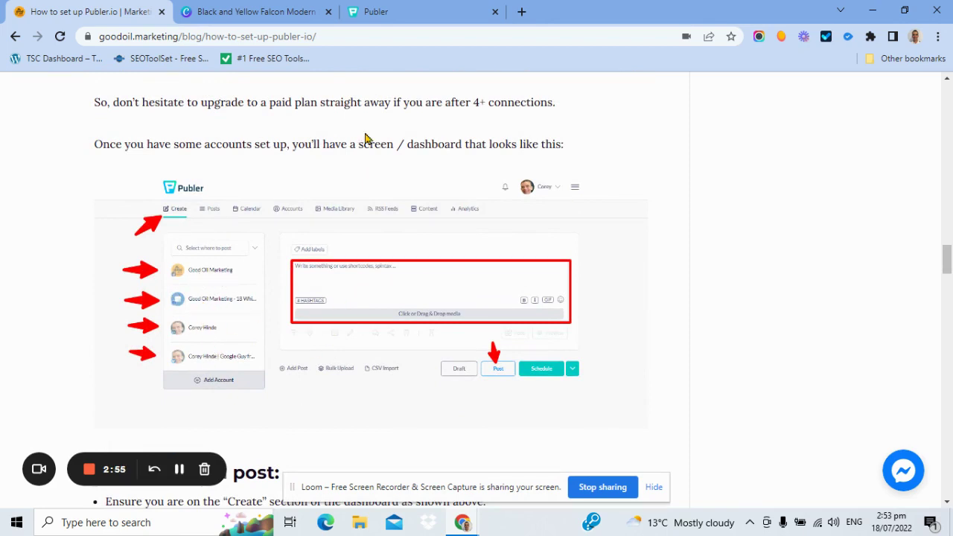
Step: In Publer, start a post for the Good Oil Marketing Facebook page and the LinkedIn and Twitter accounts, with separate text for each network
left_click(414, 7)
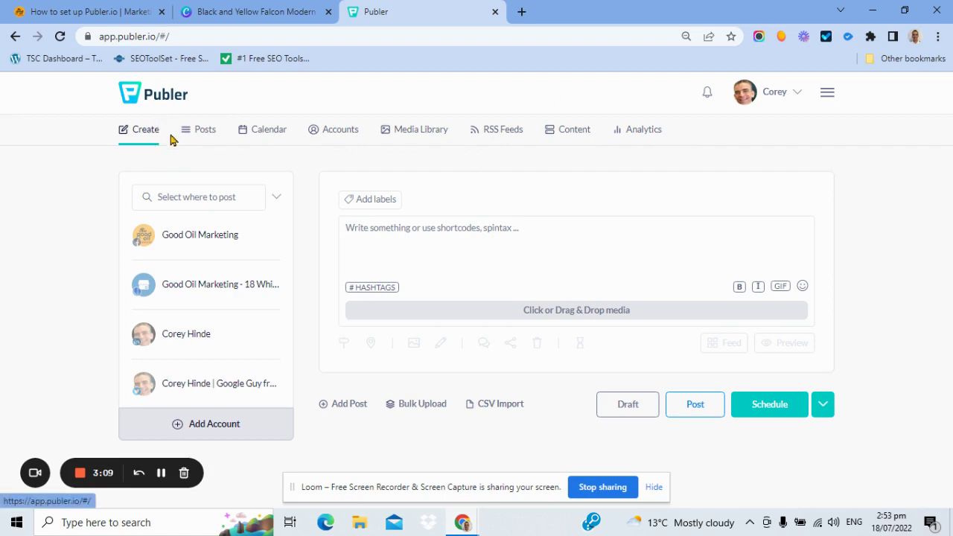
left_click(408, 233)
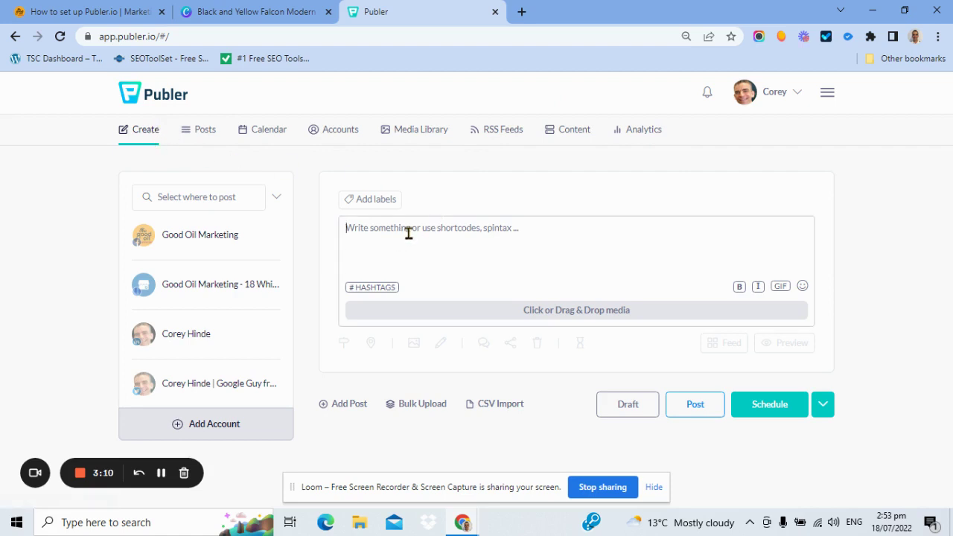
left_click(229, 243)
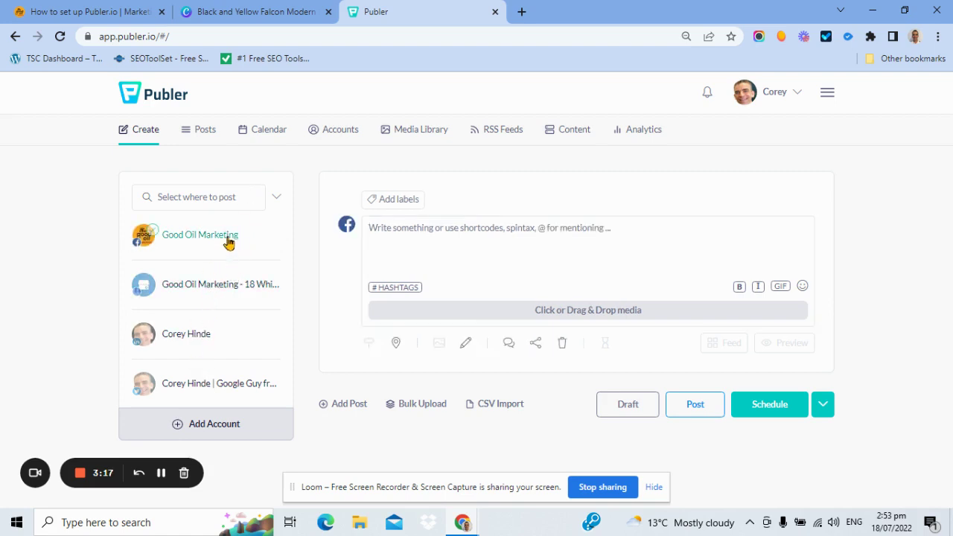
left_click(193, 337)
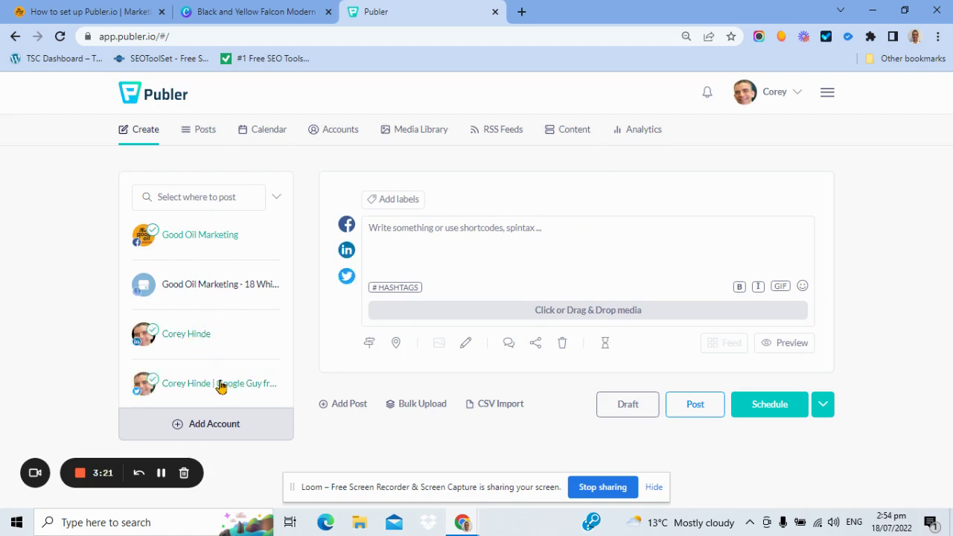
left_click(540, 258)
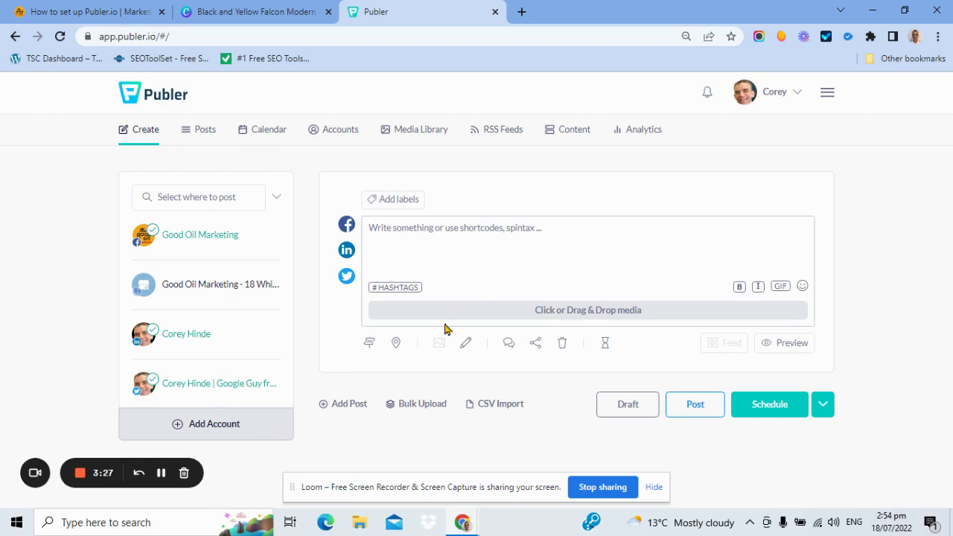
left_click(369, 343)
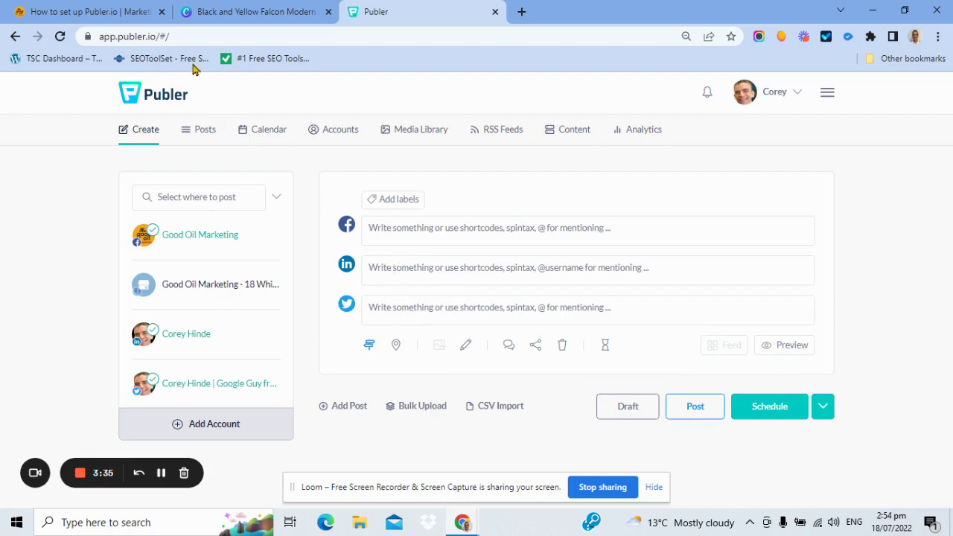
Step: Return to the setup article and read from creating a post through customizing messages and free or paid plans to the maximal-value section
left_click(101, 13)
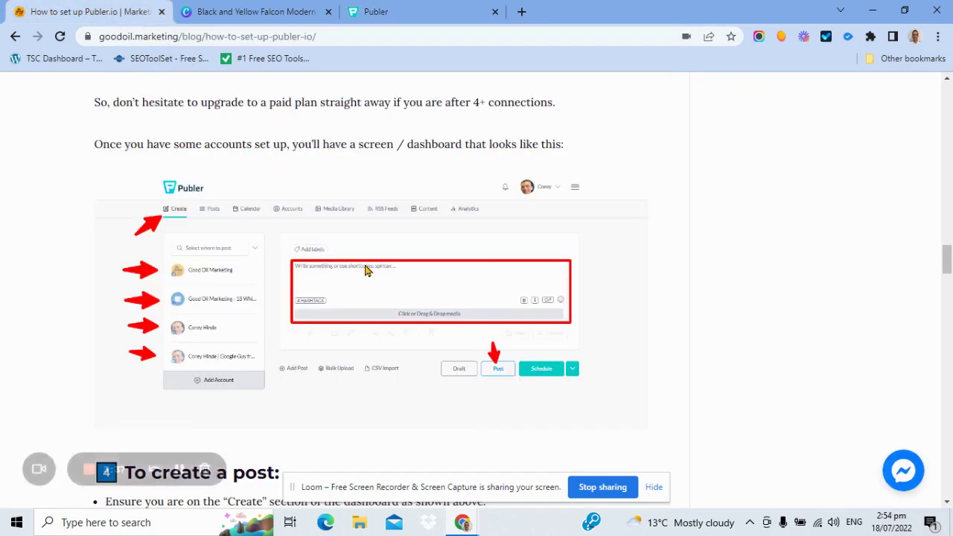
scroll(366, 268, "down", 4)
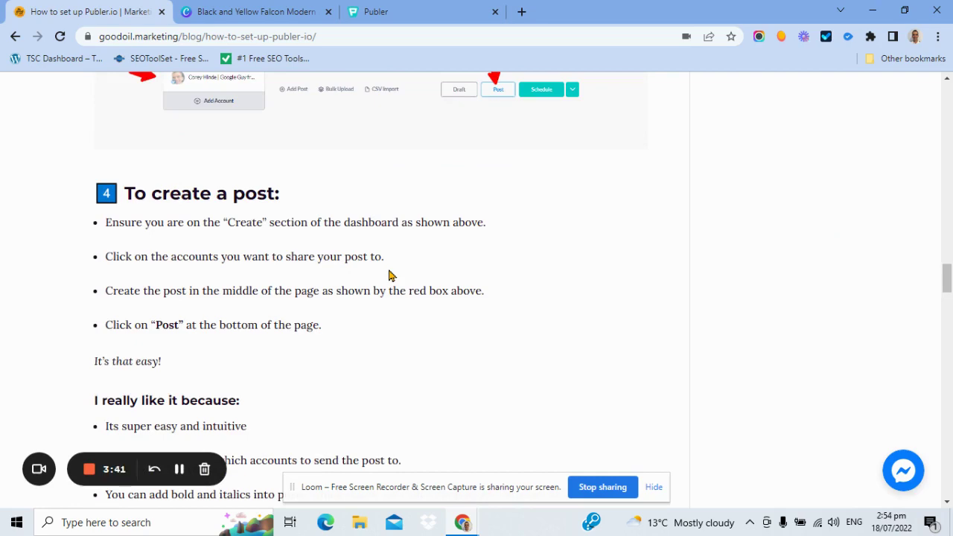
scroll(390, 276, "down", 5)
scroll(394, 281, "down", 5)
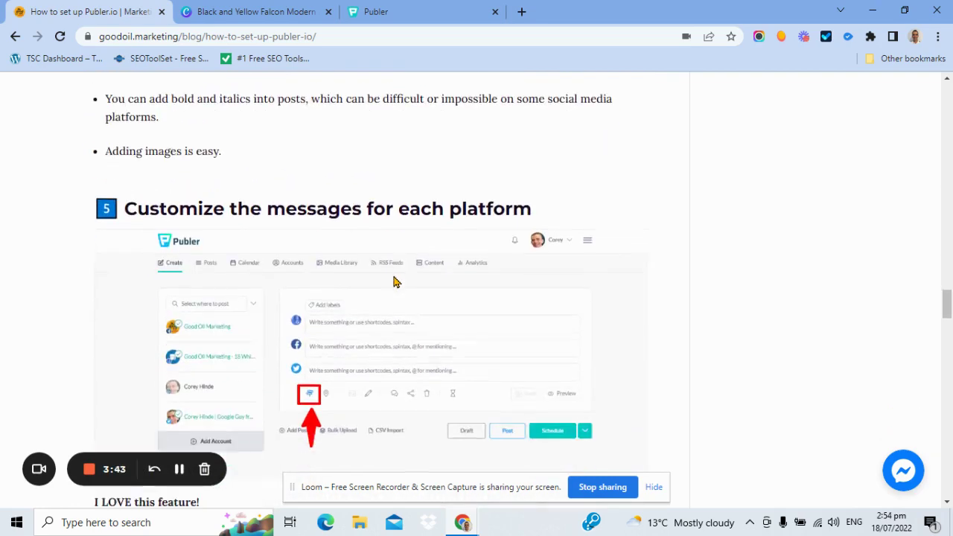
scroll(394, 281, "down", 4)
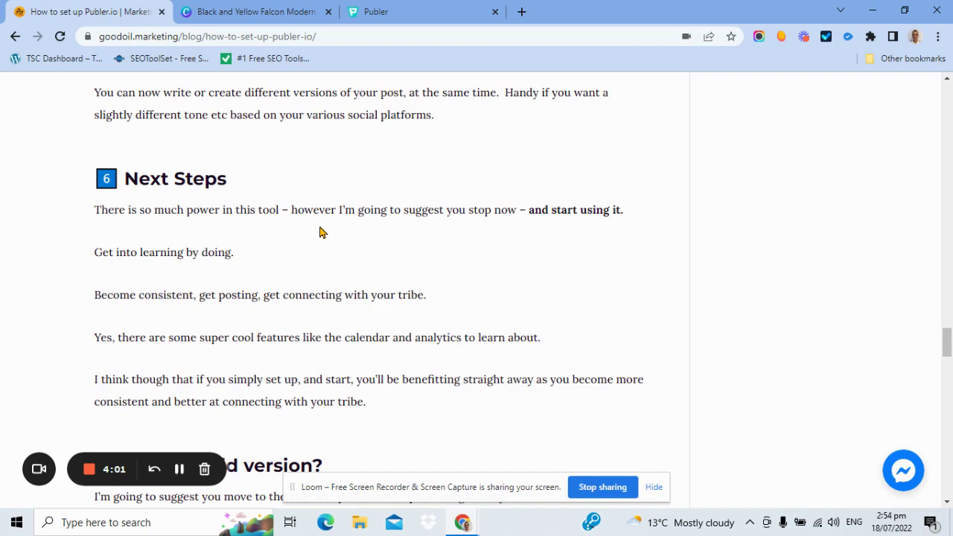
scroll(324, 238, "down", 3)
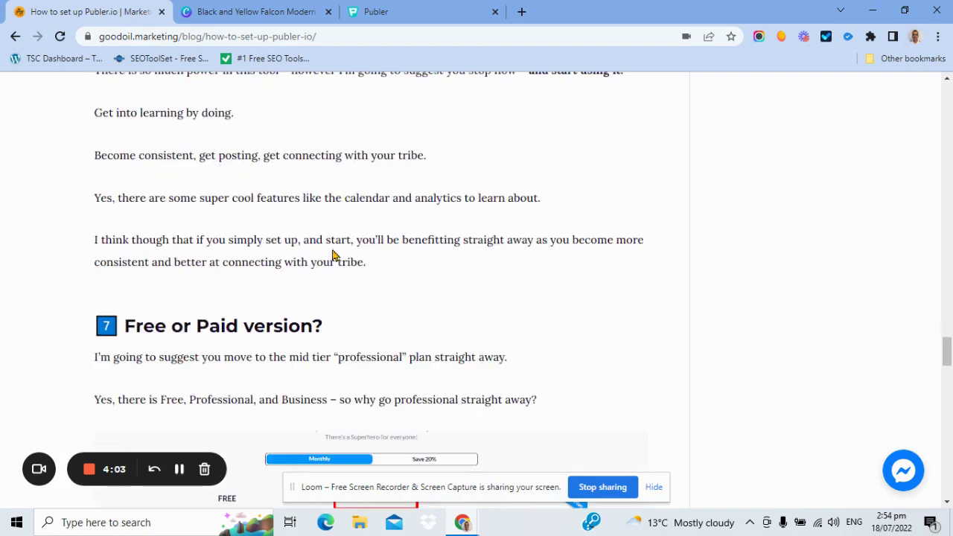
scroll(374, 259, "down", 7)
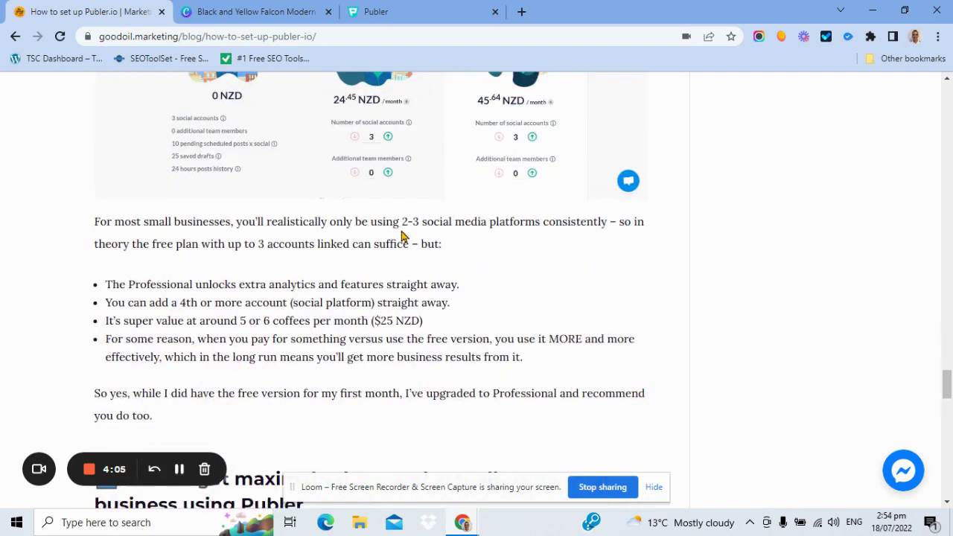
scroll(402, 231, "down", 4)
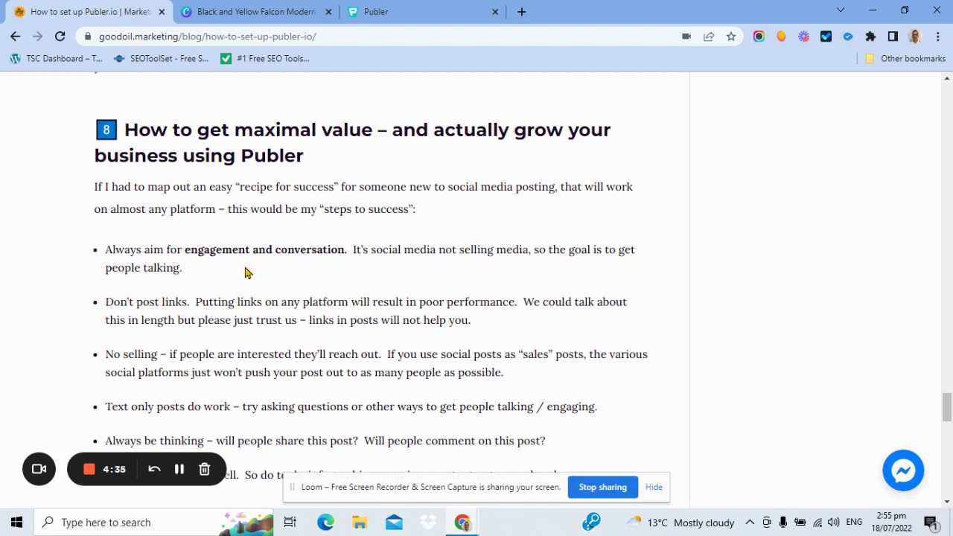
Step: Review the article's "steps to success" tips one by one, highlighting the engagement, no links, no selling, text-only, sharing and unique-image advice
left_click_drag(245, 270, 355, 250)
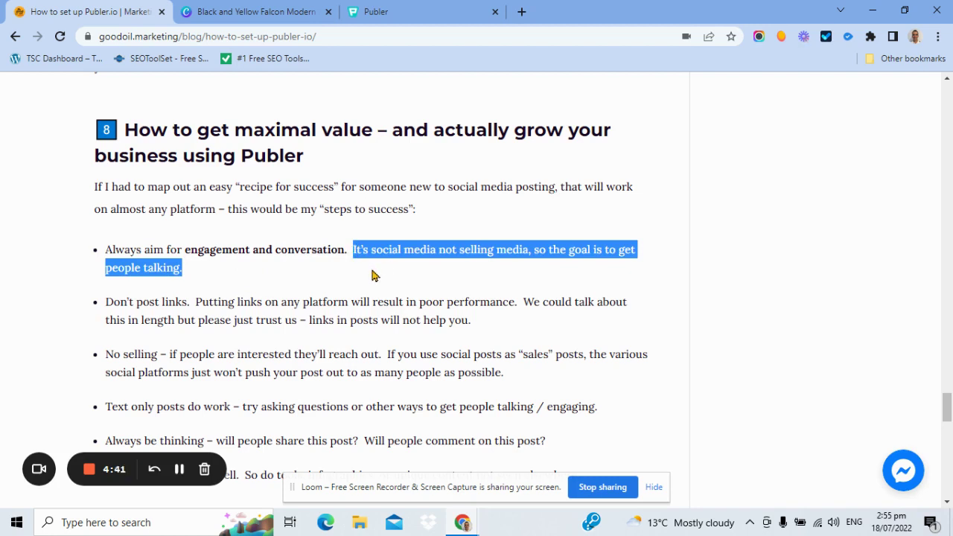
left_click(317, 277)
left_click_drag(206, 272, 104, 251)
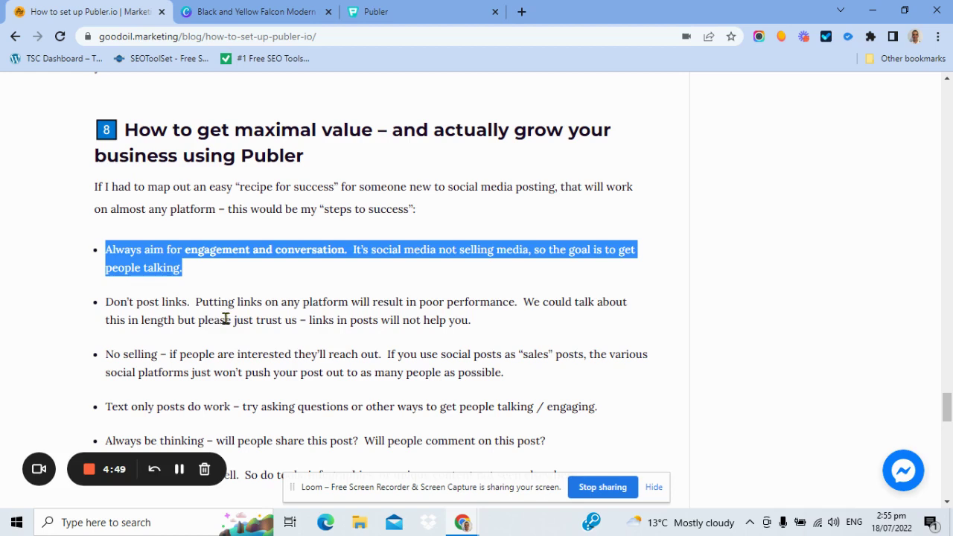
left_click_drag(189, 302, 105, 303)
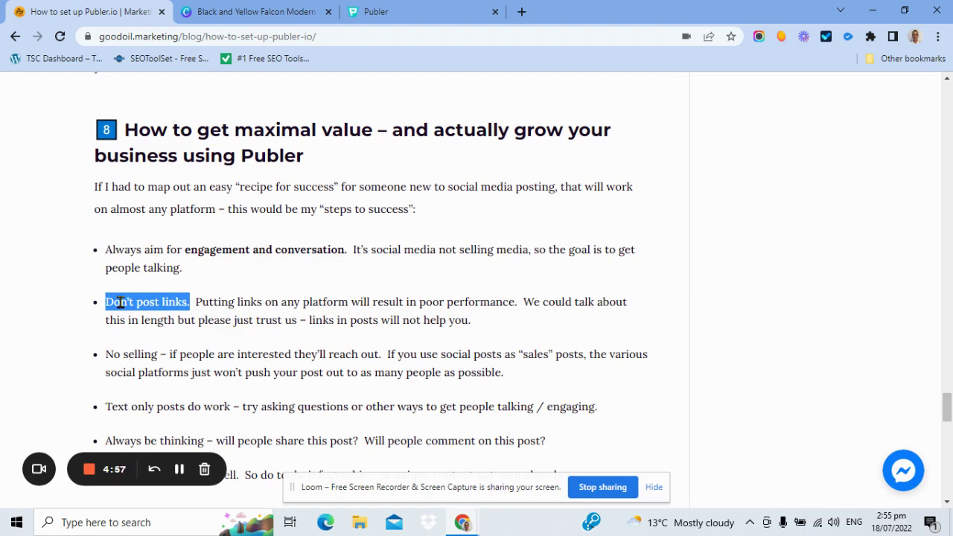
scroll(235, 301, "down", 1)
left_click(253, 280)
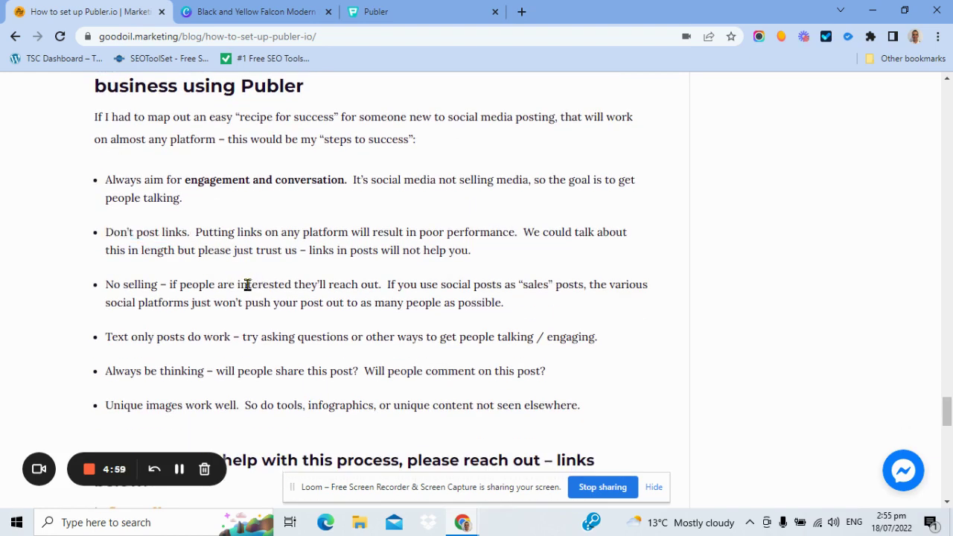
left_click_drag(508, 310, 106, 283)
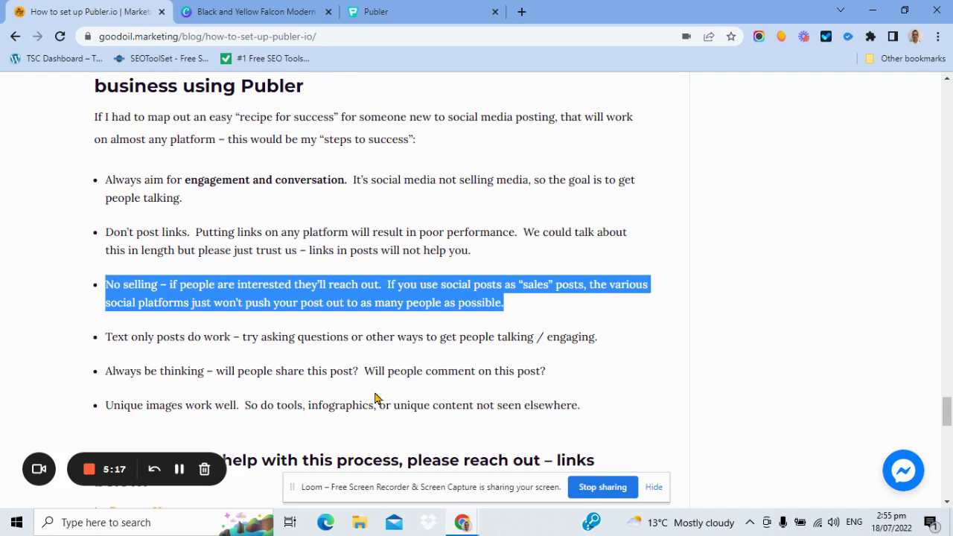
left_click_drag(230, 336, 109, 335)
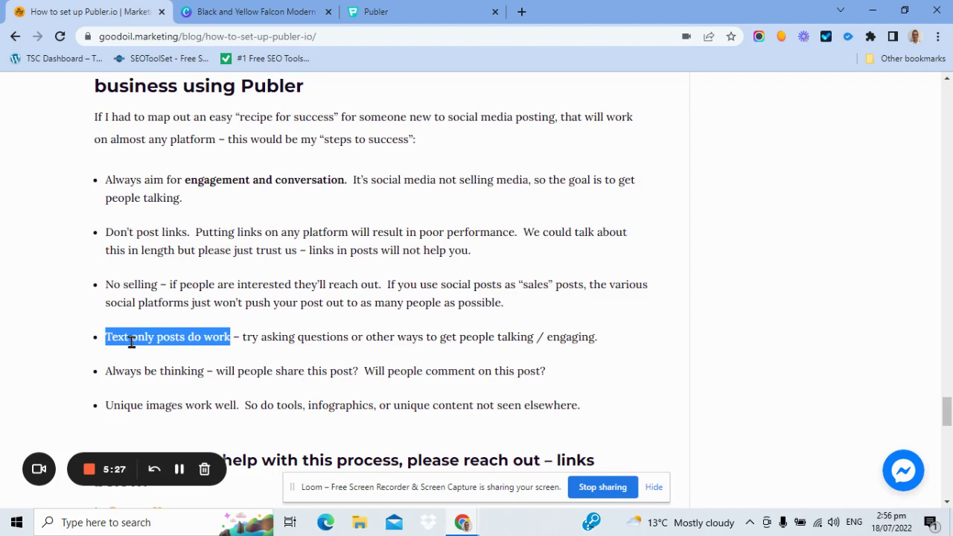
left_click_drag(260, 336, 348, 339)
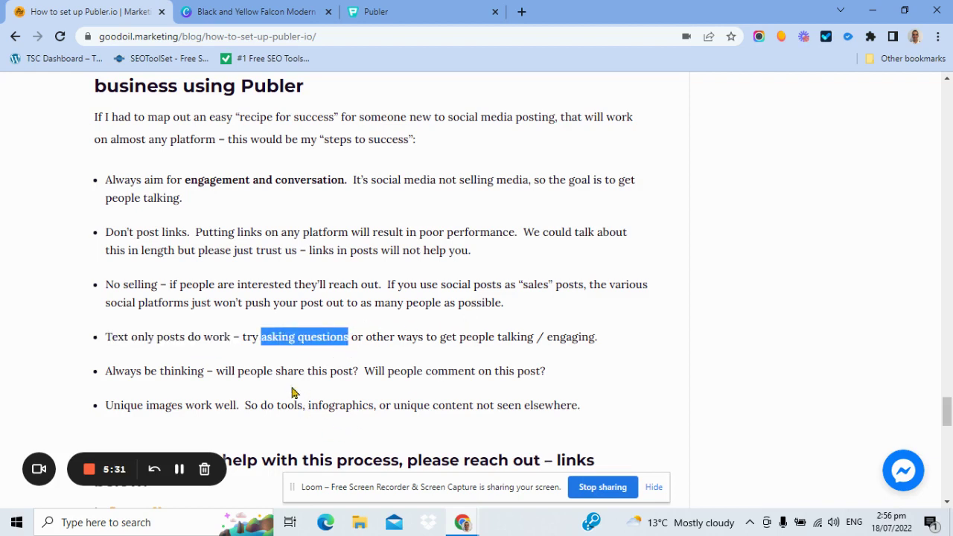
left_click_drag(549, 374, 219, 382)
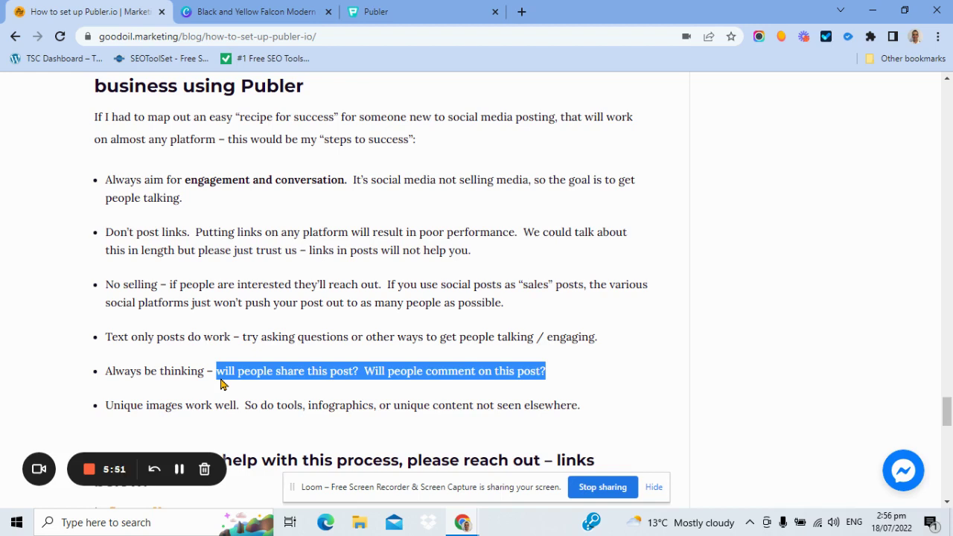
scroll(379, 245, "down", 1)
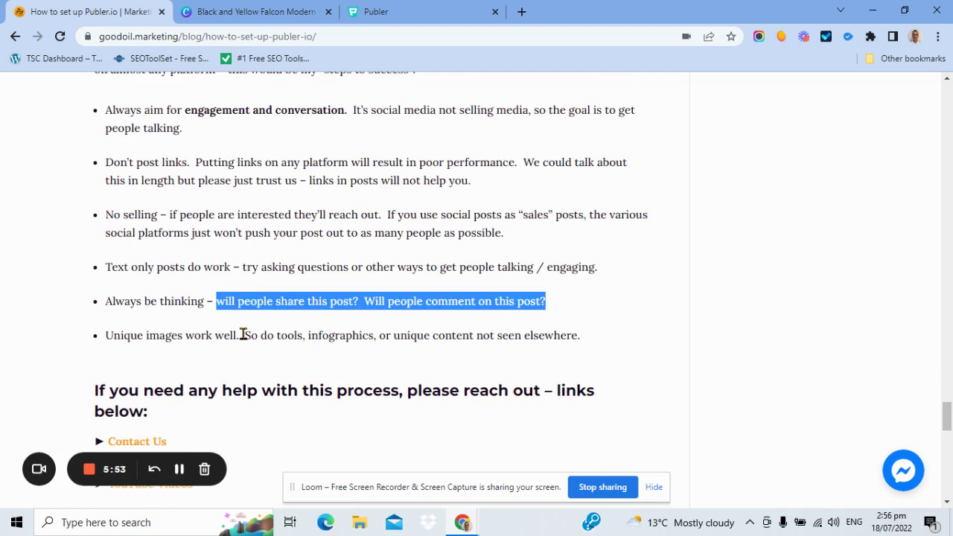
left_click_drag(242, 335, 109, 333)
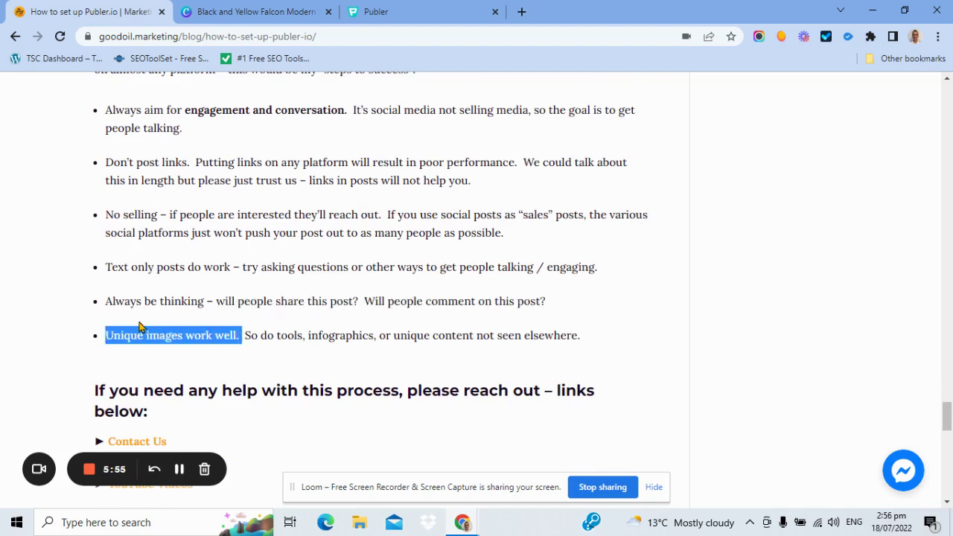
Step: Switch back to Publer's post composer and try to save the empty post as a draft
left_click(421, 16)
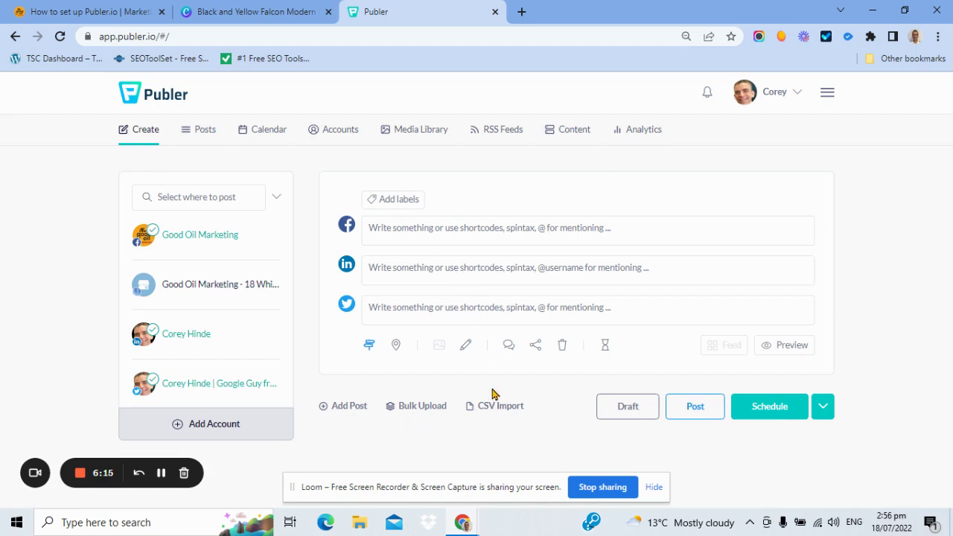
left_click(644, 414)
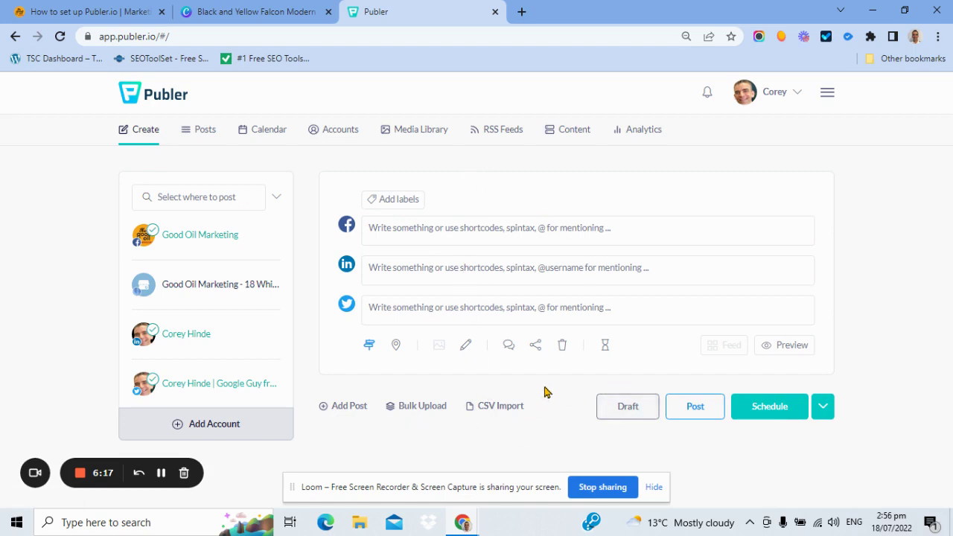